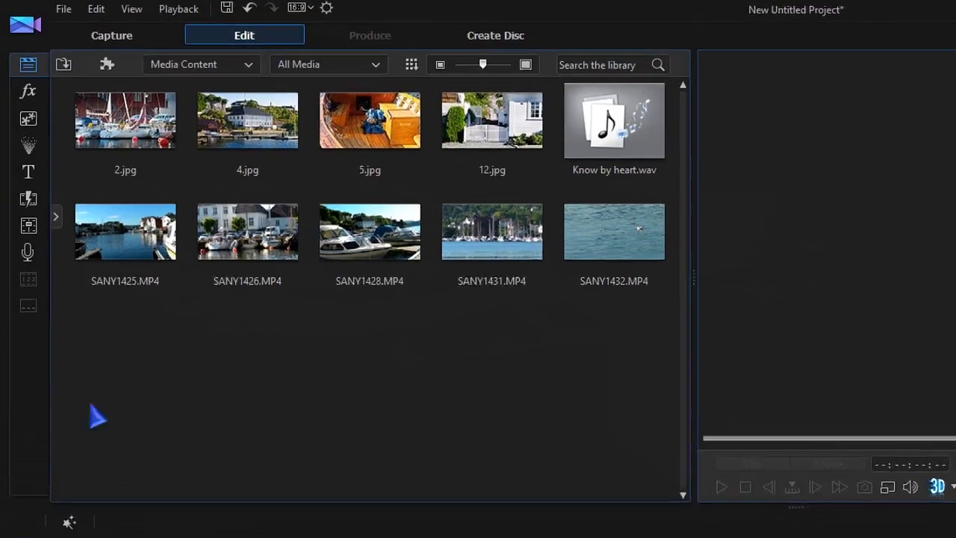
Import the SANY1427 clip into the media library as a media file
{"action": "left_click", "coordinate": [63, 8]}
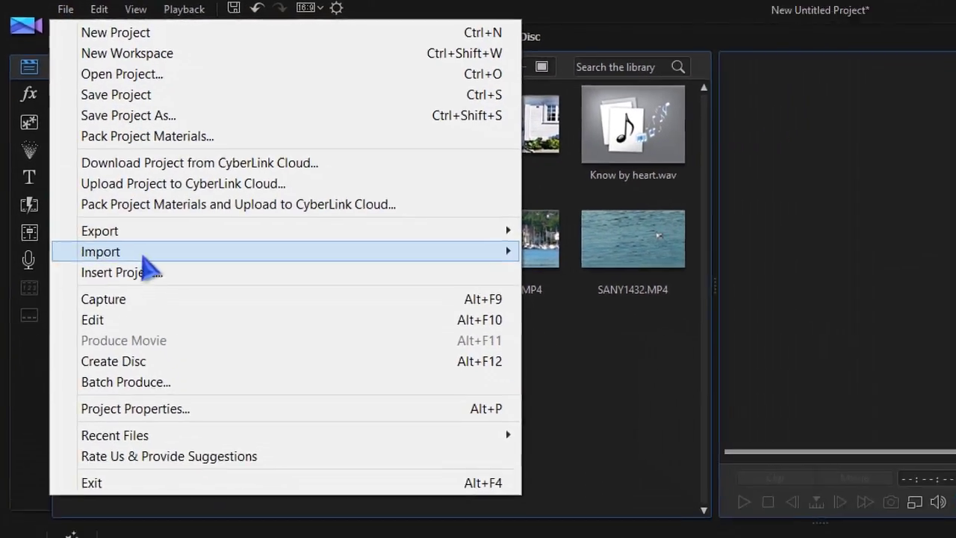
{"action": "mouse_move", "coordinate": [272, 295]}
{"action": "left_click", "coordinate": [696, 294]}
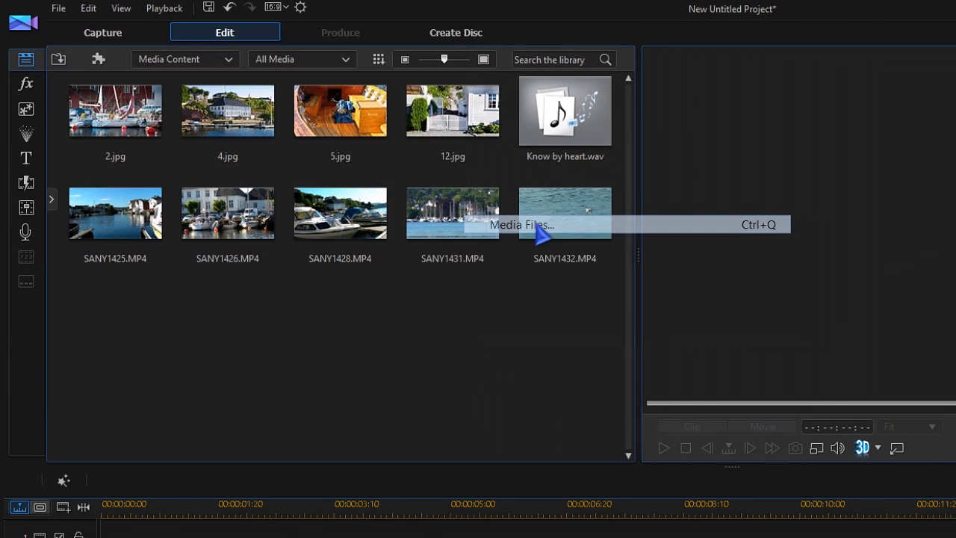
{"action": "left_click", "coordinate": [529, 142]}
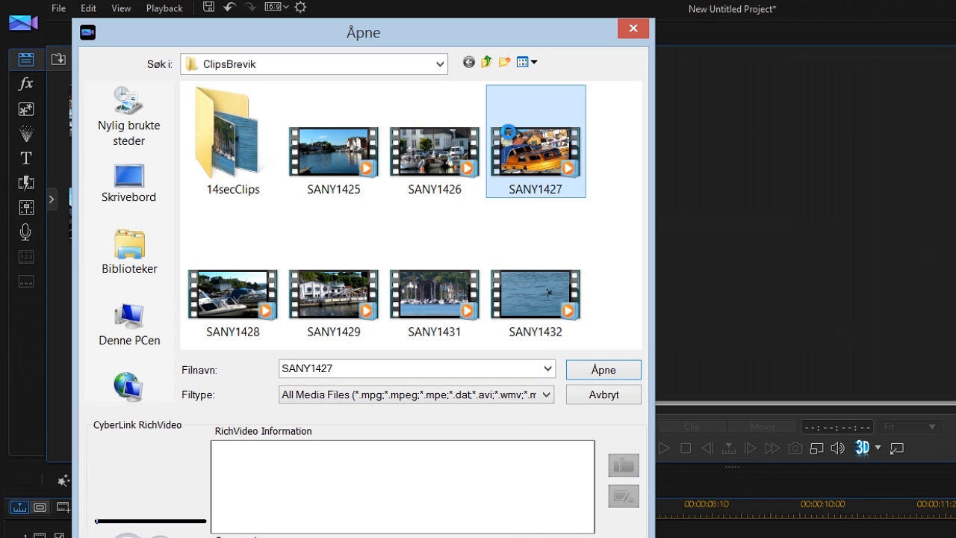
{"action": "left_click", "coordinate": [612, 374]}
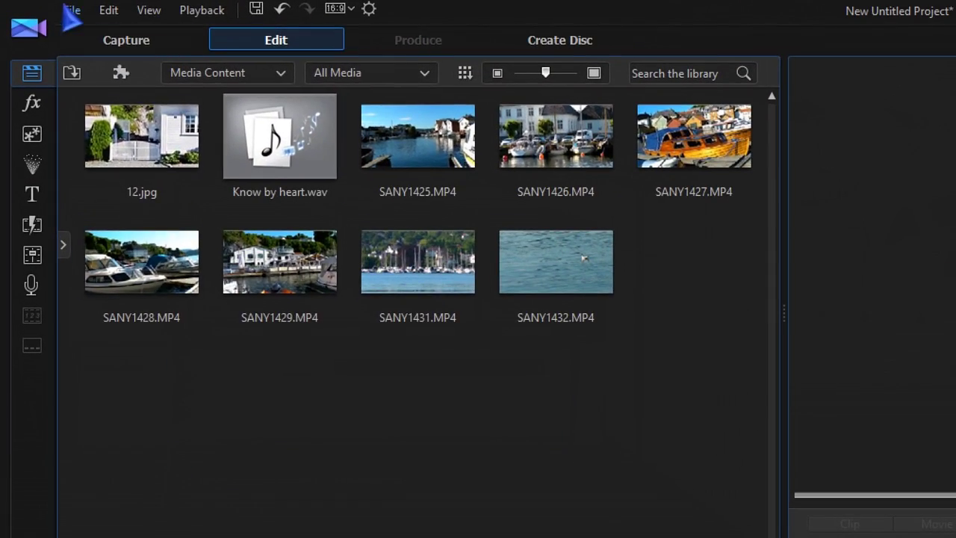
Import the 14secClips media folder, adding 12.jpg, Know by heart.wav and the SANY clips
{"action": "left_click", "coordinate": [68, 10]}
{"action": "mouse_move", "coordinate": [179, 277]}
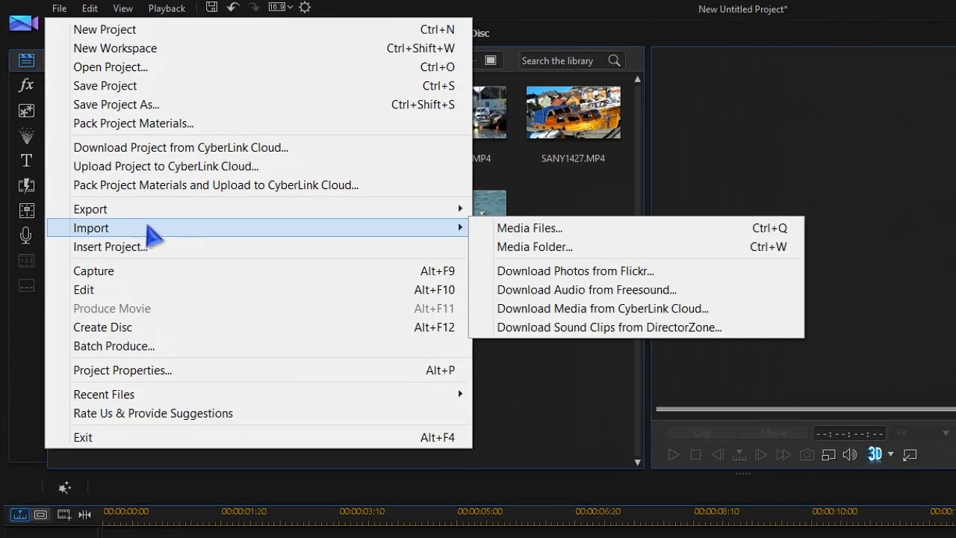
{"action": "left_click", "coordinate": [559, 246]}
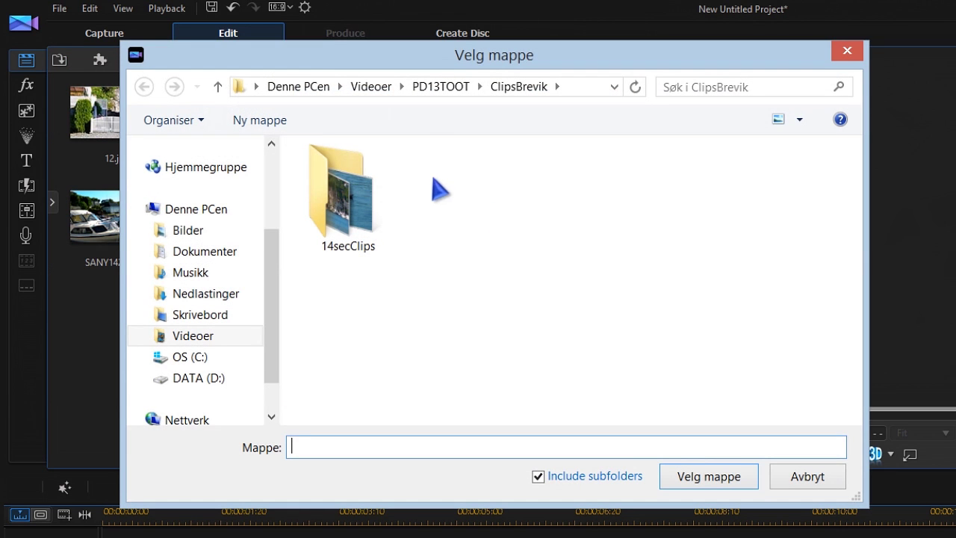
{"action": "left_click", "coordinate": [348, 198]}
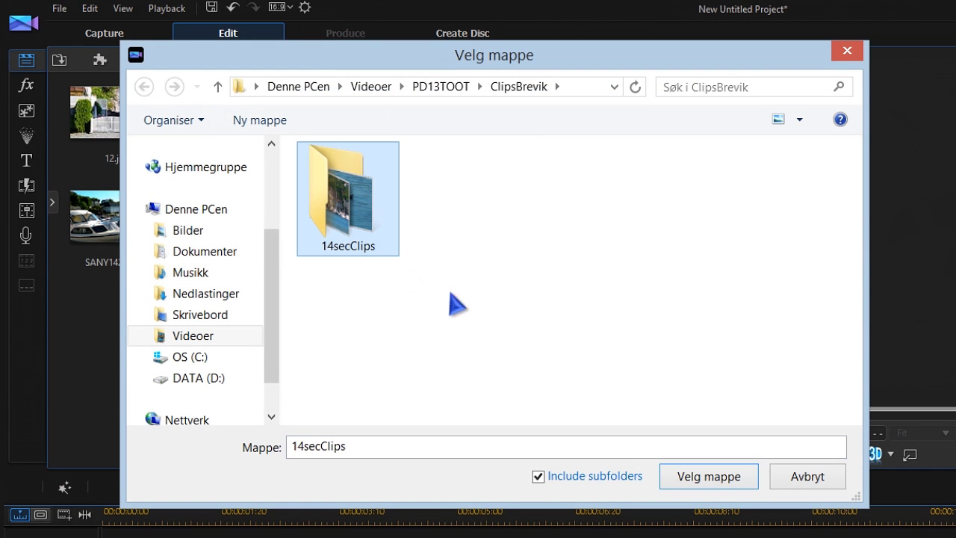
{"action": "left_click", "coordinate": [723, 484]}
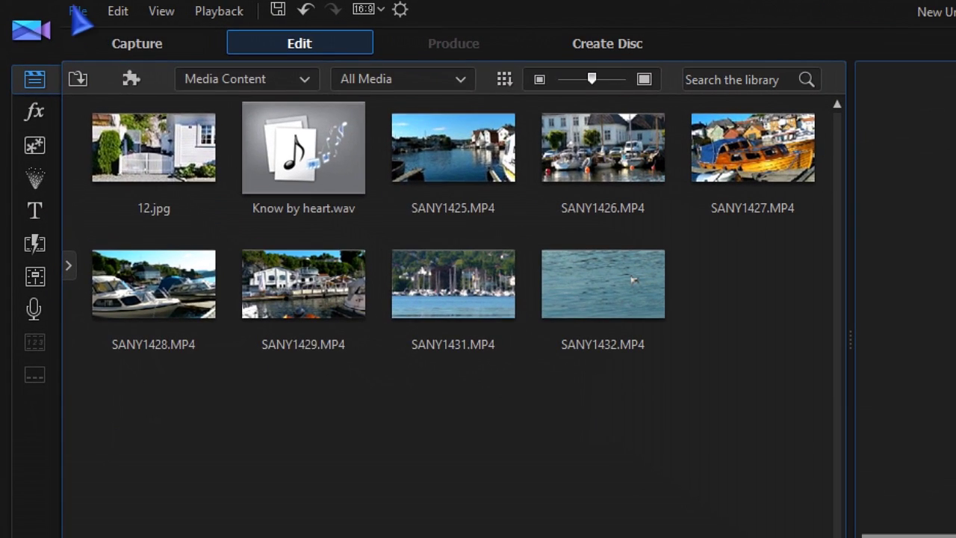
{"action": "left_click", "coordinate": [59, 8]}
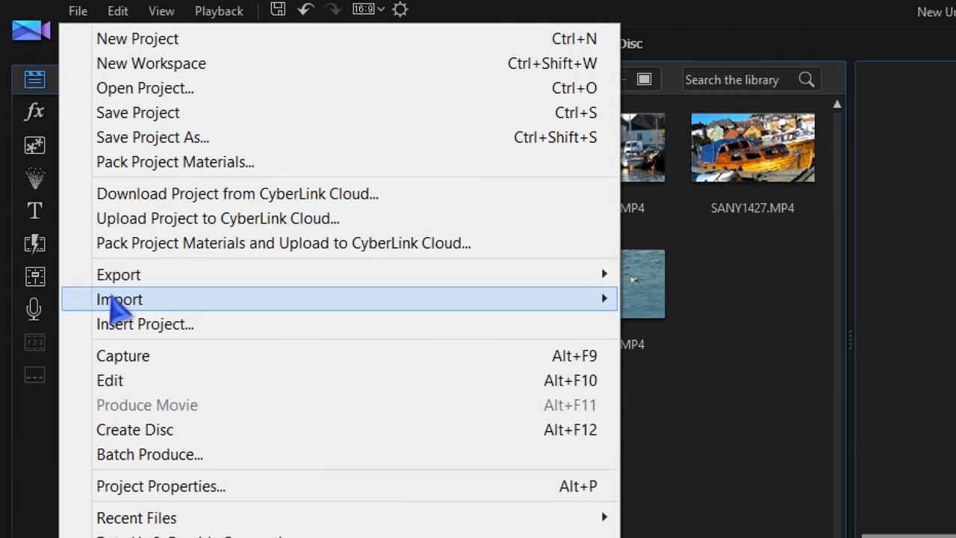
{"action": "mouse_move", "coordinate": [113, 302]}
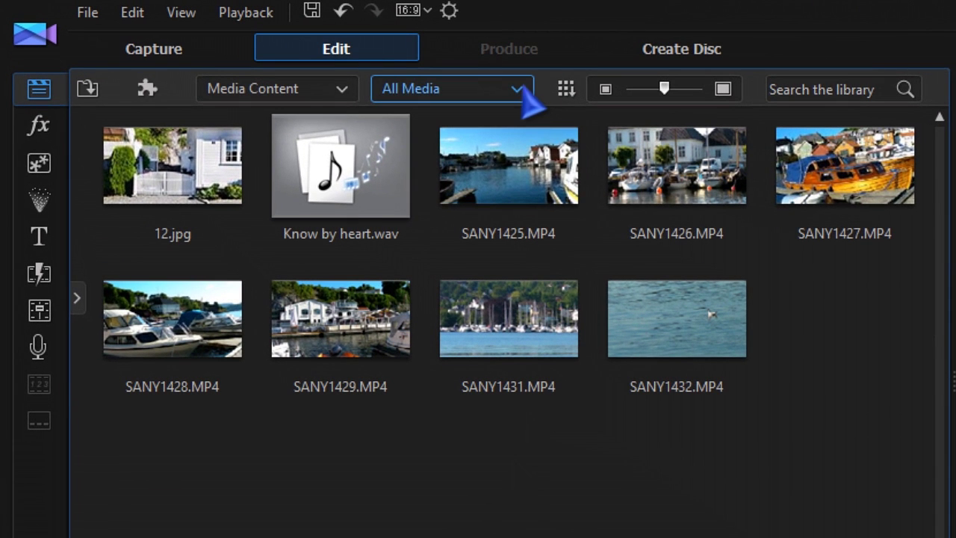
{"action": "left_click", "coordinate": [523, 87]}
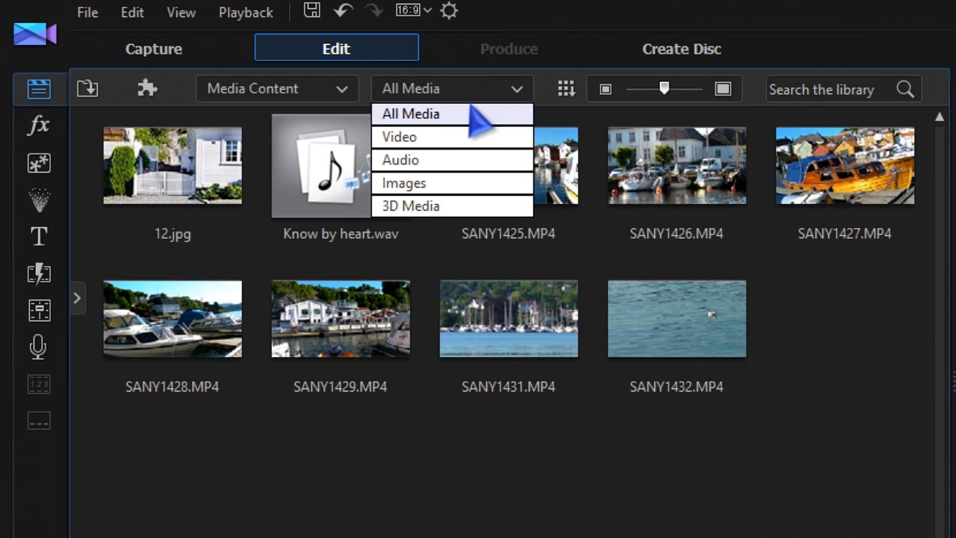
{"action": "left_click", "coordinate": [439, 136]}
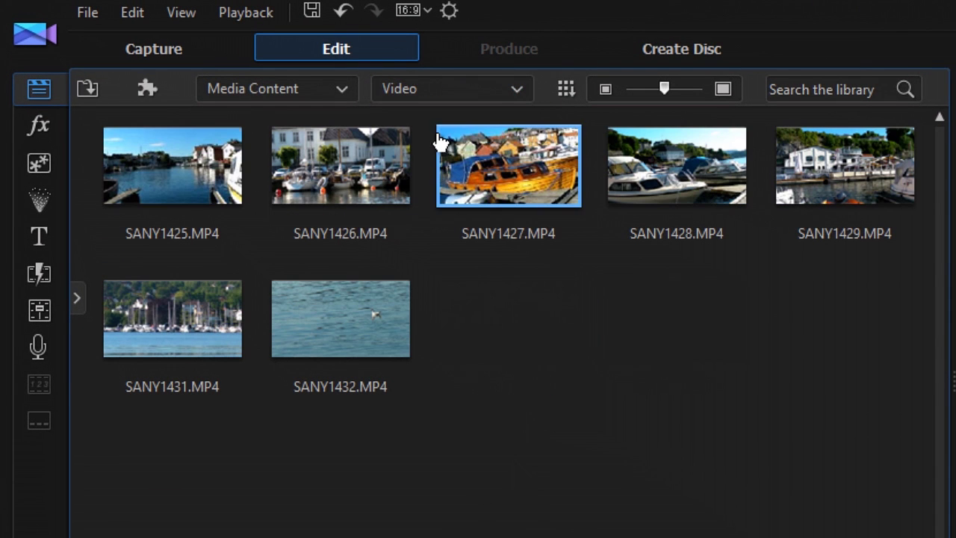
{"action": "left_click", "coordinate": [515, 93]}
{"action": "left_click", "coordinate": [429, 160]}
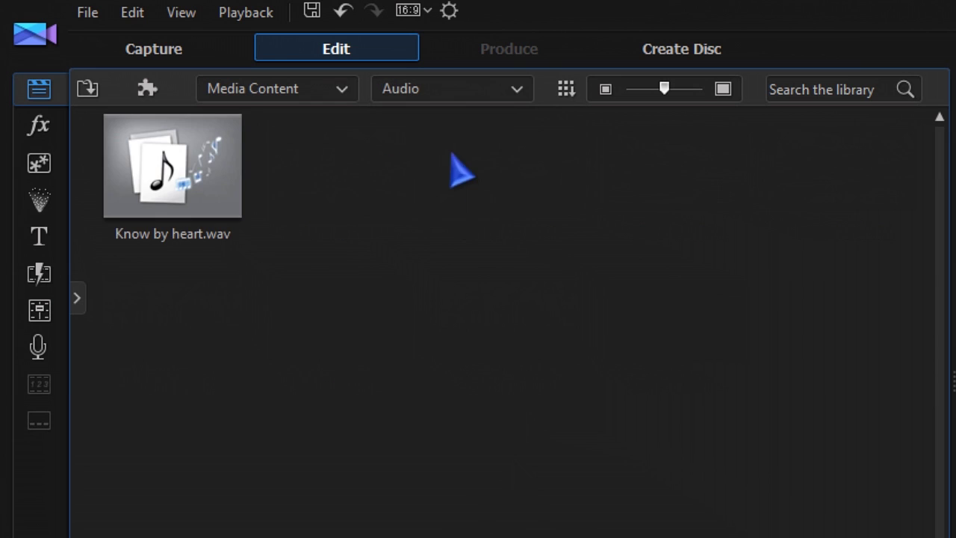
{"action": "left_click", "coordinate": [508, 96]}
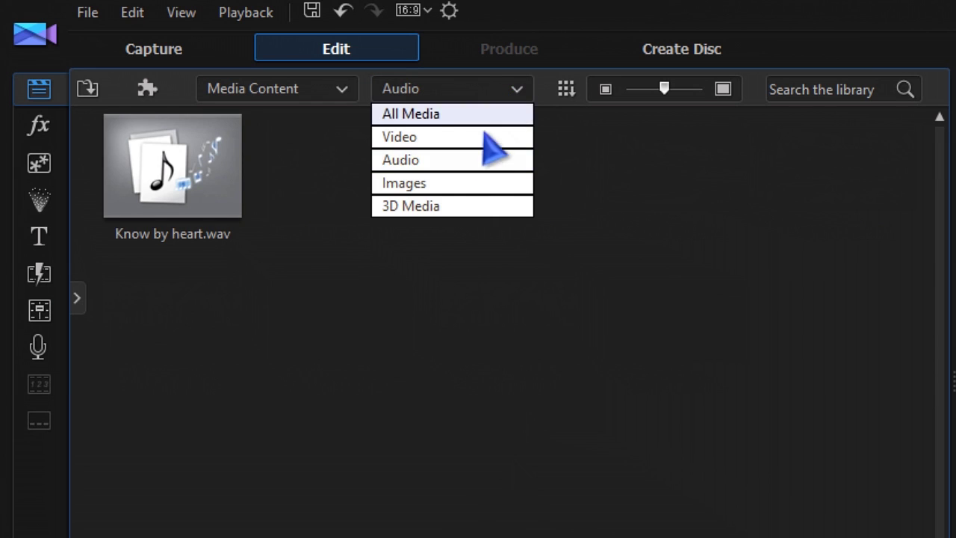
{"action": "left_click", "coordinate": [463, 182]}
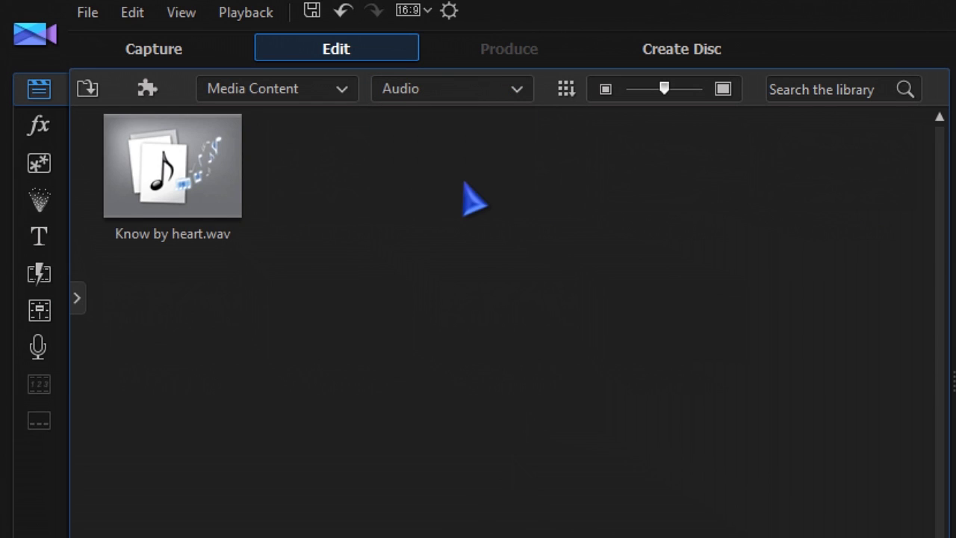
{"action": "left_click", "coordinate": [515, 91]}
{"action": "left_click", "coordinate": [493, 114]}
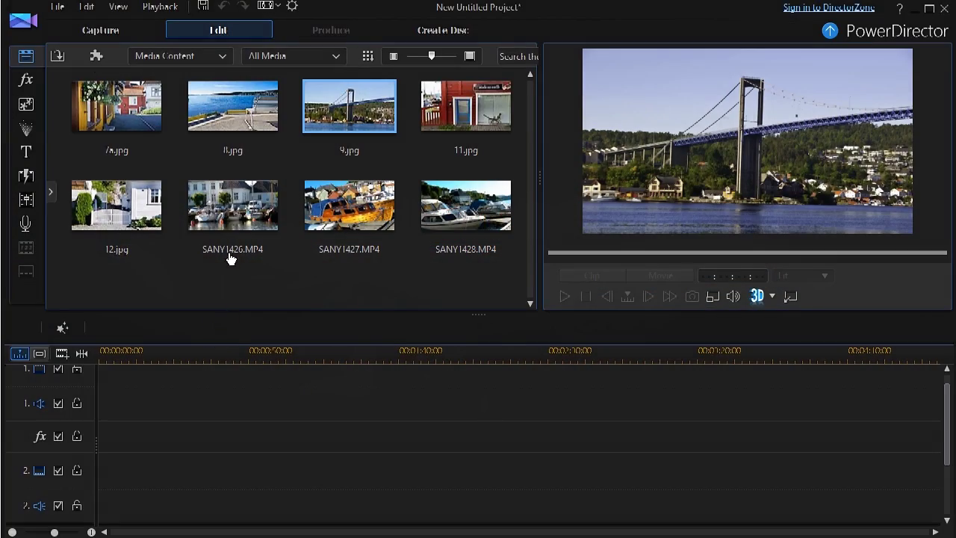
Preview the SANY1426, SANY1427 and SANY1428 clips in the media library
{"action": "left_click", "coordinate": [233, 253]}
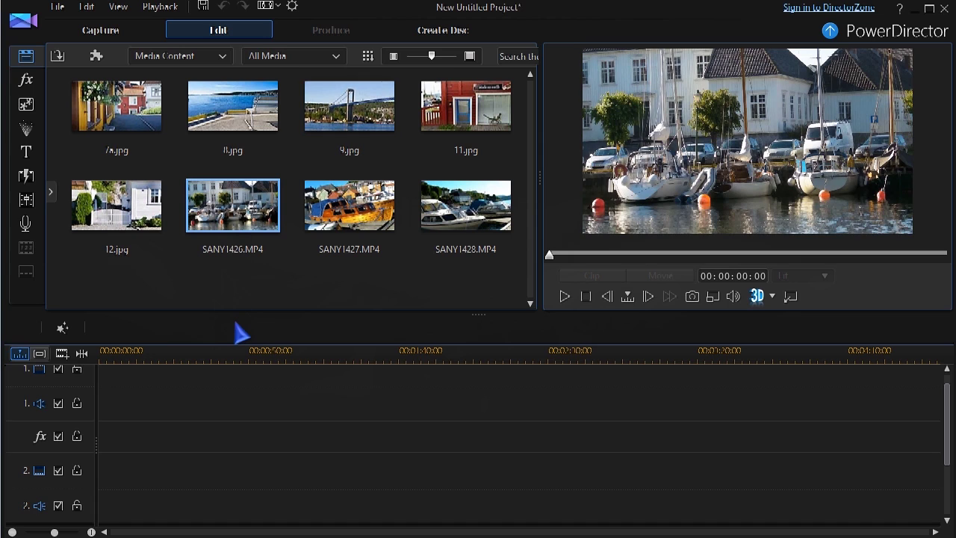
{"action": "left_click_drag", "start_coordinate": [348, 222], "coordinate": [340, 345]}
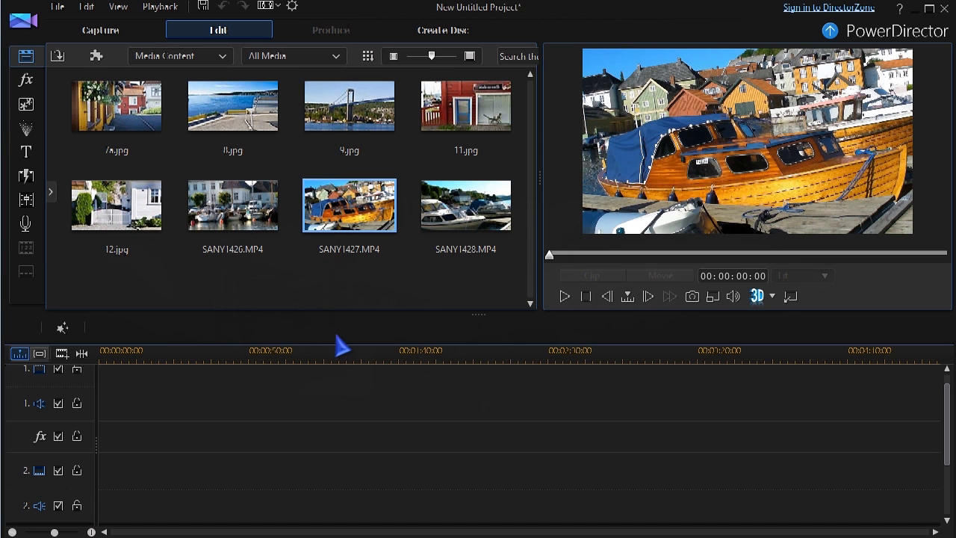
{"action": "left_click_drag", "start_coordinate": [476, 218], "coordinate": [432, 353]}
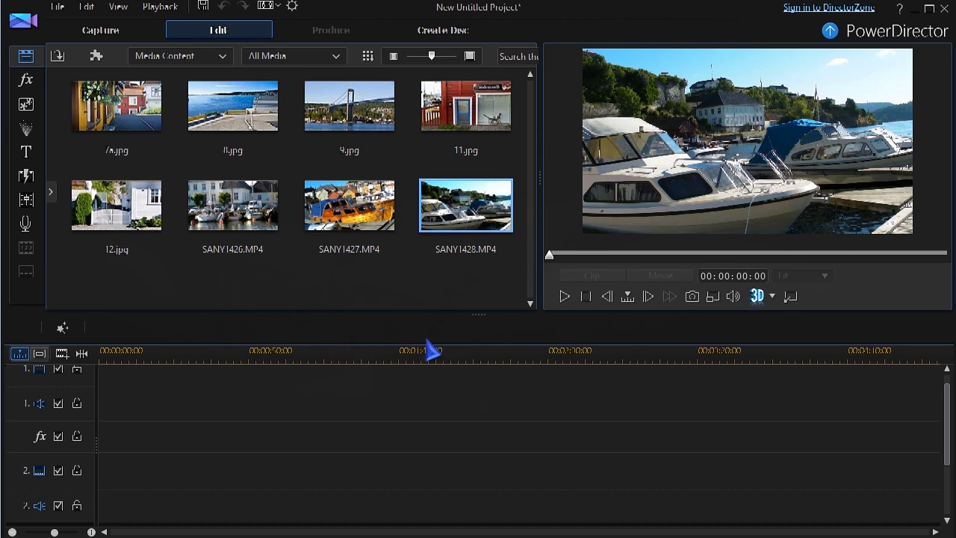
{"action": "left_click", "coordinate": [243, 287]}
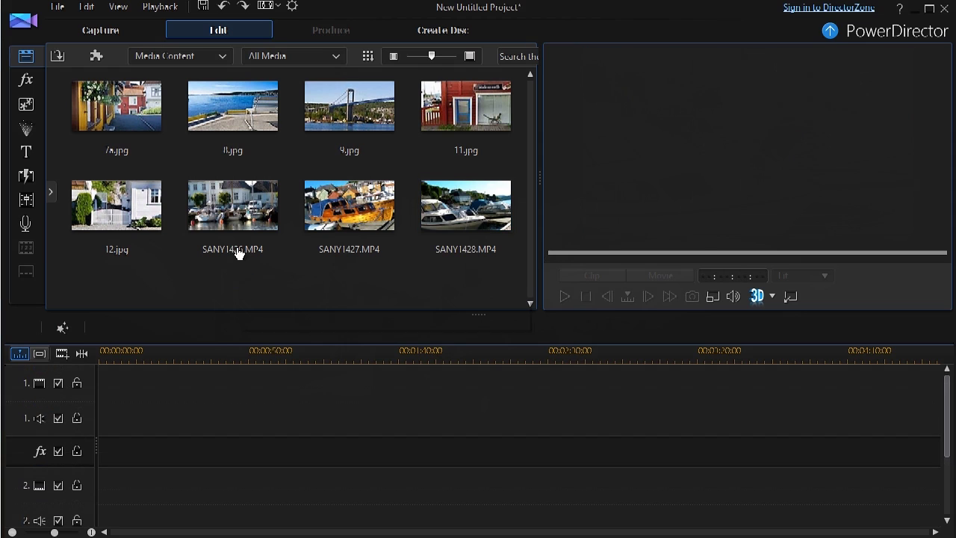
Place SANY1426, SANY1427 and SANY1428 in order at the start of video track 1
{"action": "left_click_drag", "start_coordinate": [237, 254], "coordinate": [104, 388]}
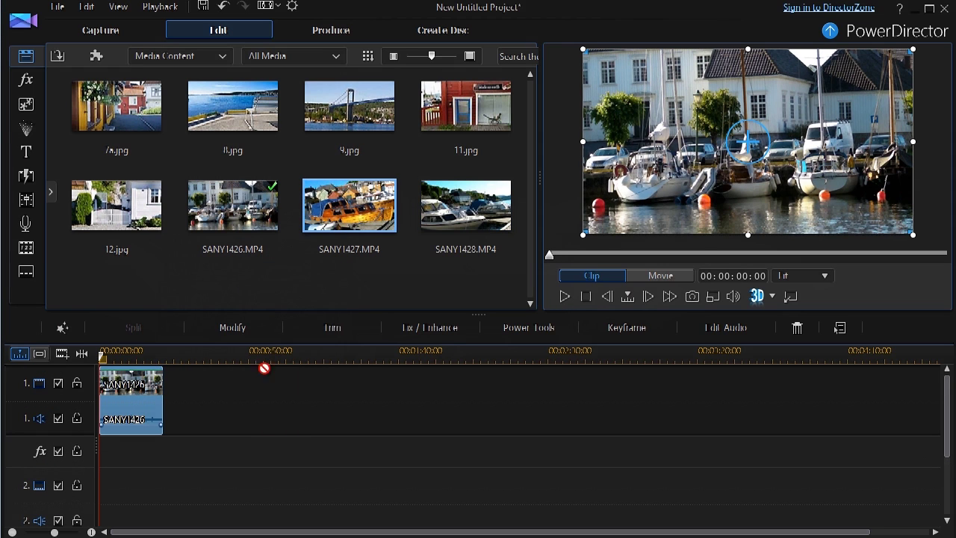
{"action": "left_click_drag", "start_coordinate": [265, 368], "coordinate": [166, 389]}
{"action": "left_click_drag", "start_coordinate": [459, 214], "coordinate": [197, 390]}
Add the selected photos, starting with 7a.jpg, after SANY1428 on video track 1
{"action": "left_click", "coordinate": [152, 112]}
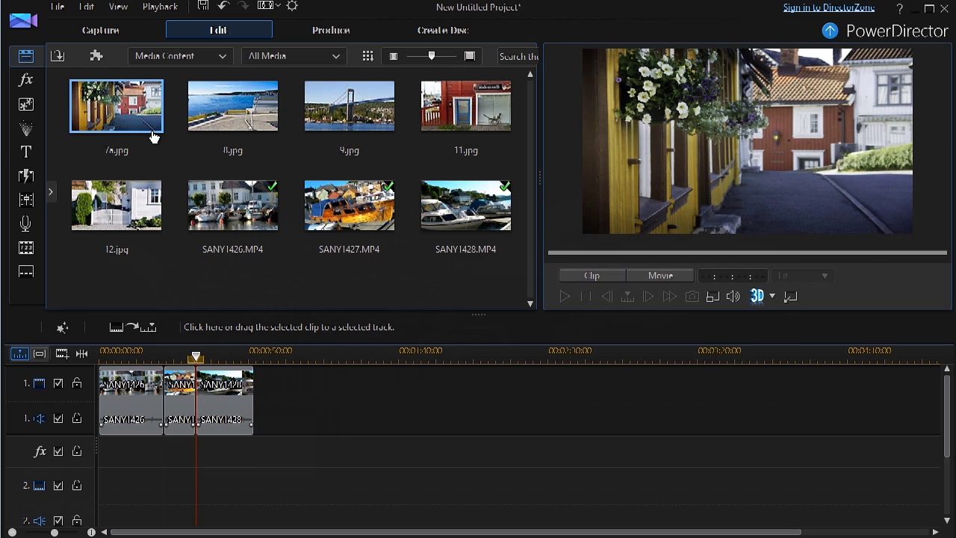
{"action": "left_click_drag", "start_coordinate": [152, 211], "coordinate": [260, 409]}
{"action": "left_click_drag", "start_coordinate": [395, 493], "coordinate": [397, 494]}
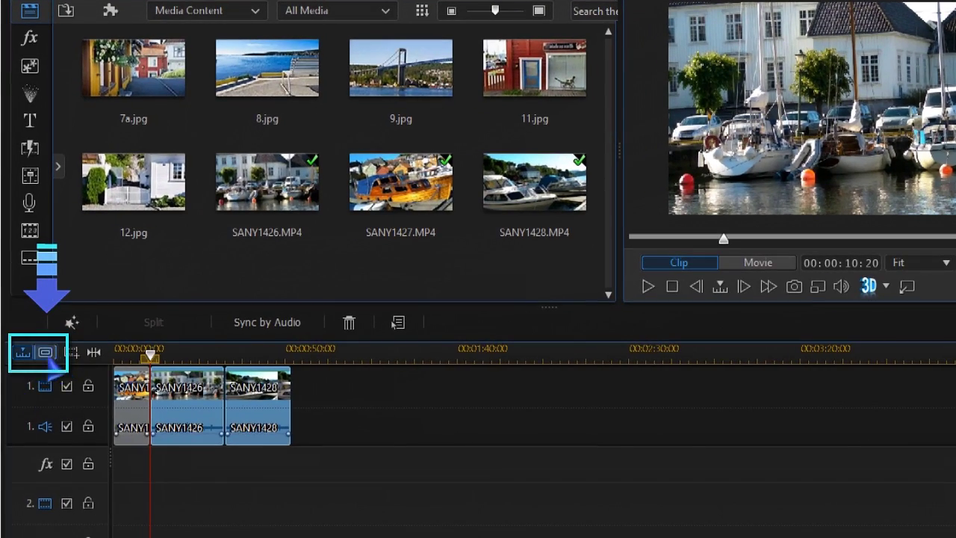
Switch to storyboard view and back to the timeline, then zoom the timeline in
{"action": "left_click", "coordinate": [46, 353]}
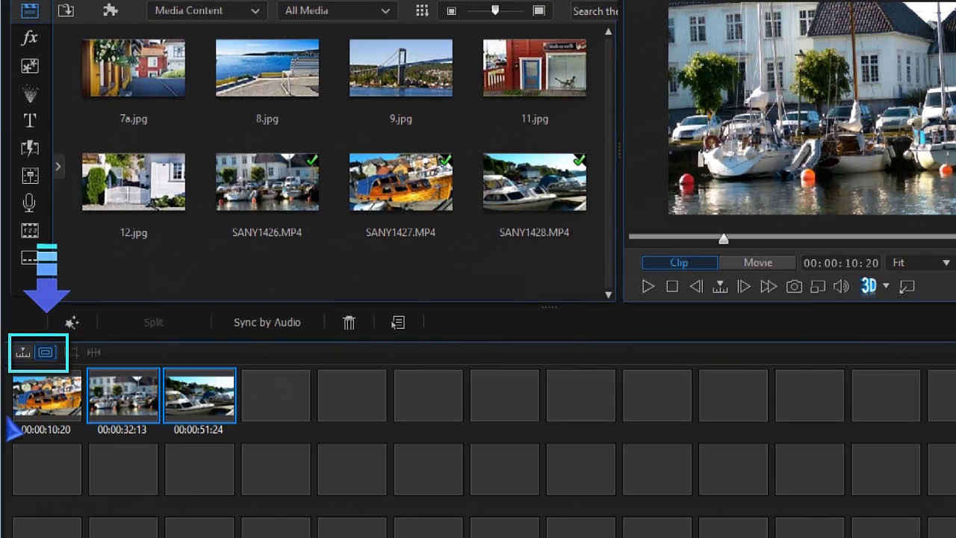
{"action": "left_click", "coordinate": [23, 352]}
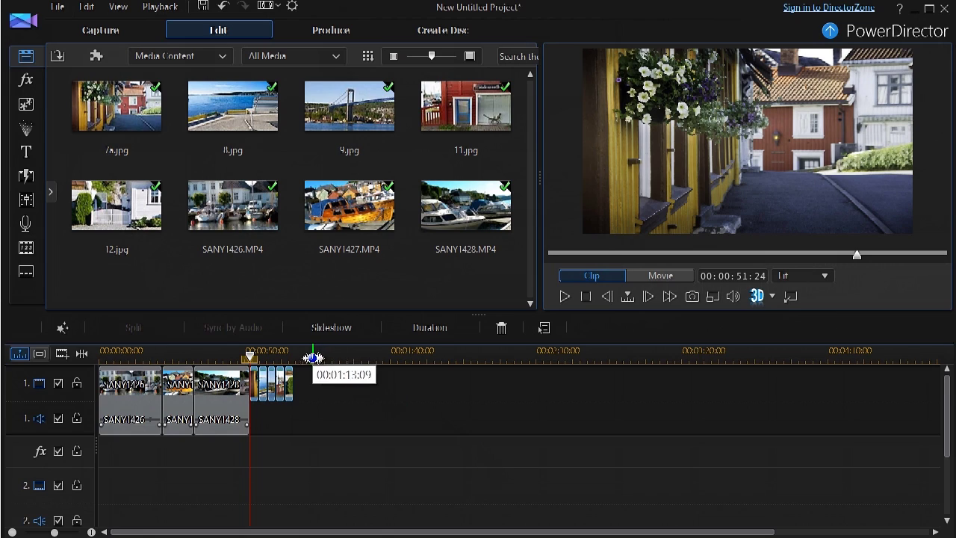
{"action": "left_click_drag", "start_coordinate": [312, 358], "coordinate": [943, 358]}
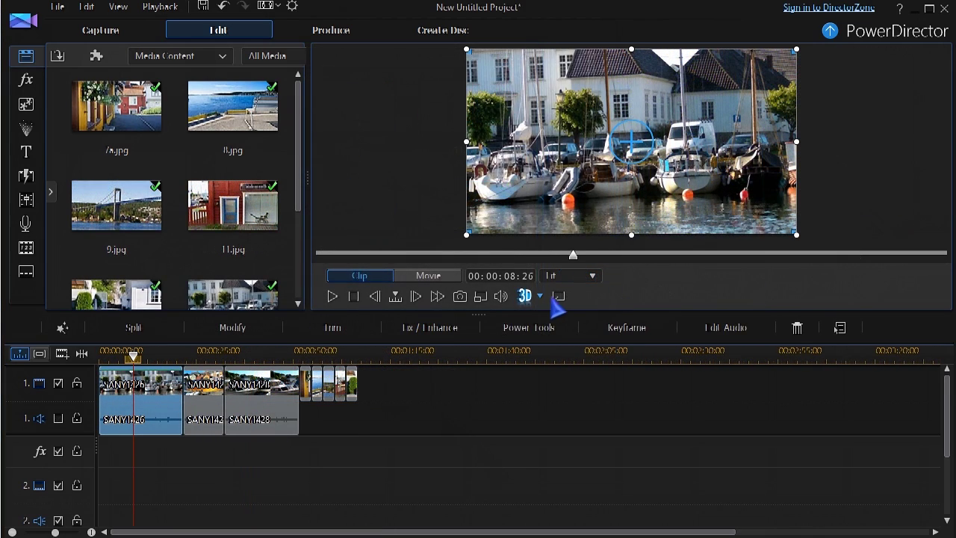
Pop the preview out into a floating window, move and enlarge it, and play the harbour clip
{"action": "left_click", "coordinate": [552, 299]}
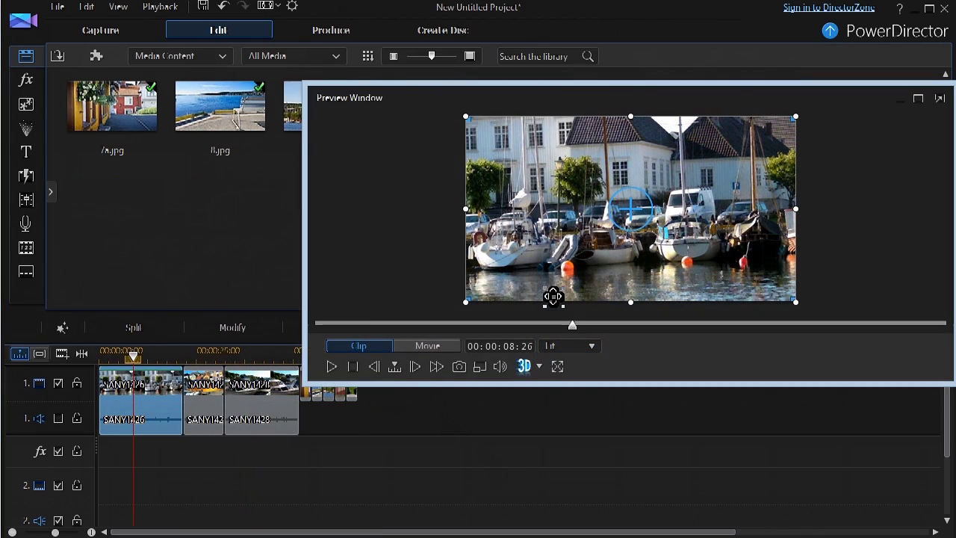
{"action": "left_click_drag", "start_coordinate": [773, 96], "coordinate": [627, 113]}
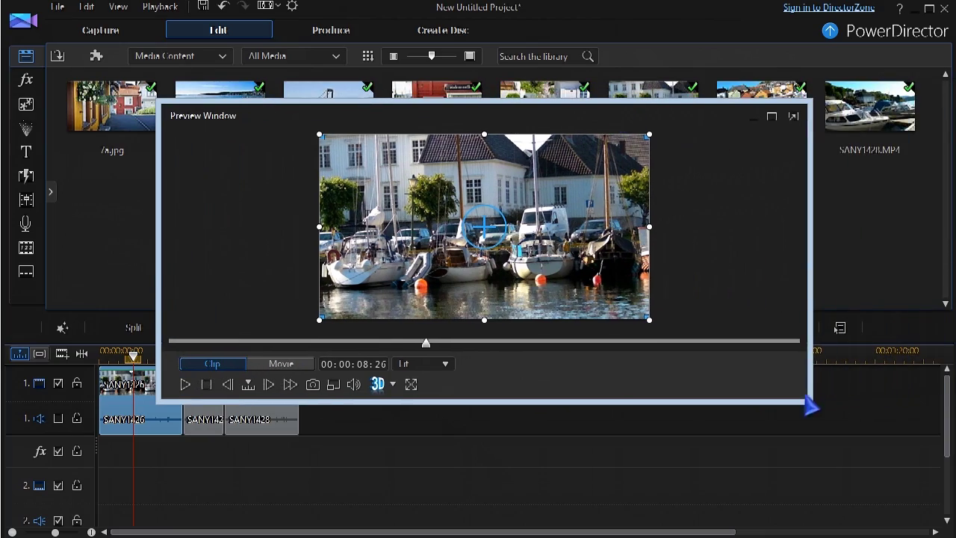
{"action": "left_click_drag", "start_coordinate": [803, 415], "coordinate": [828, 493]}
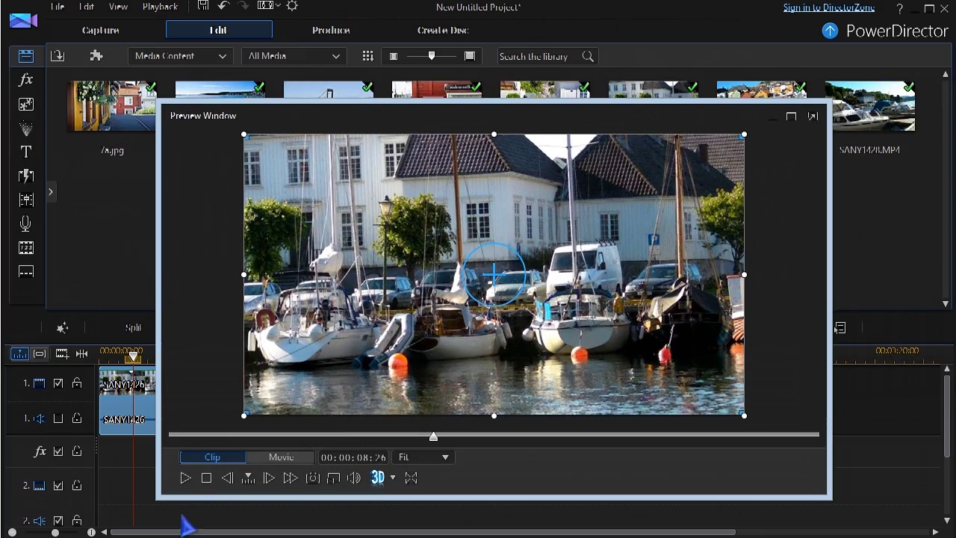
{"action": "left_click", "coordinate": [186, 478]}
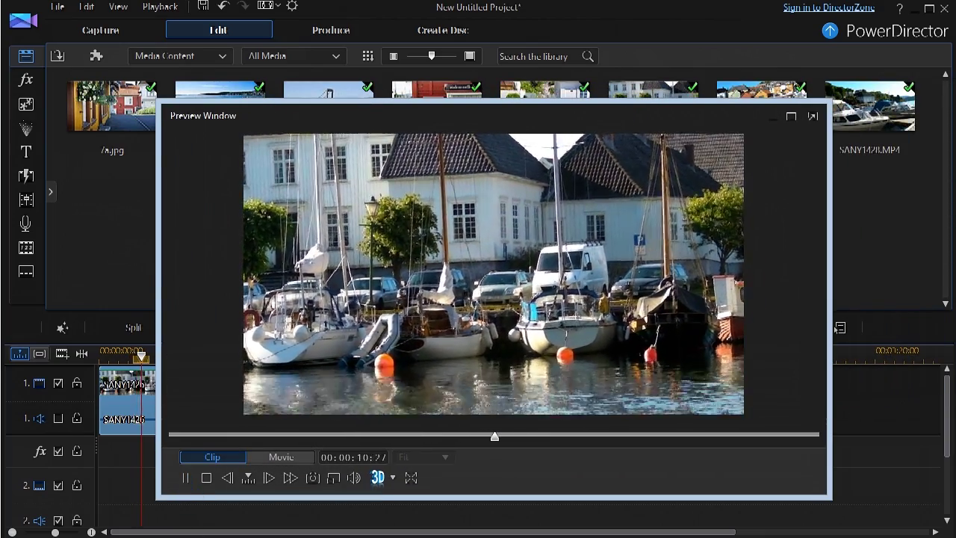
Dock the preview, split SANY1428 at the playhead, and remove the end piece, filling the gap
{"action": "left_click", "coordinate": [812, 116]}
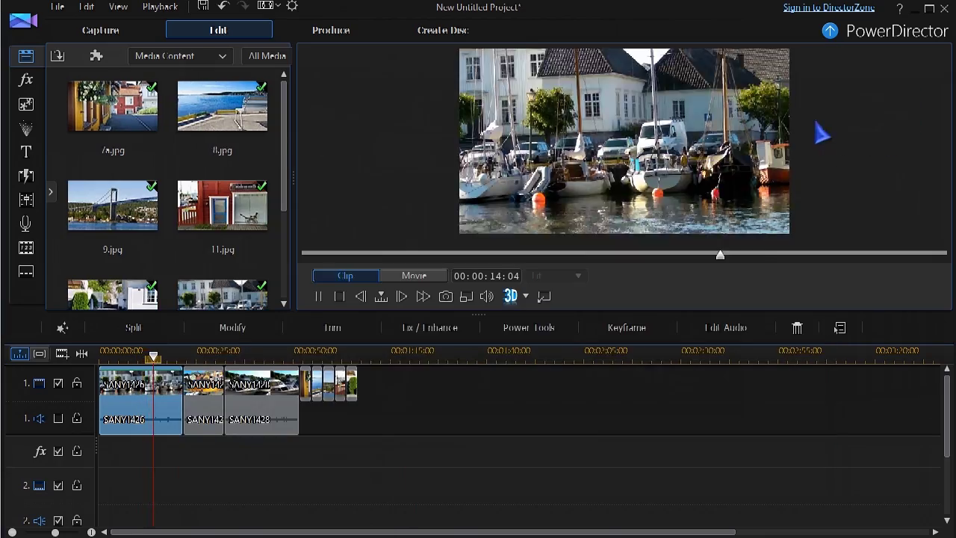
{"action": "left_click", "coordinate": [341, 406]}
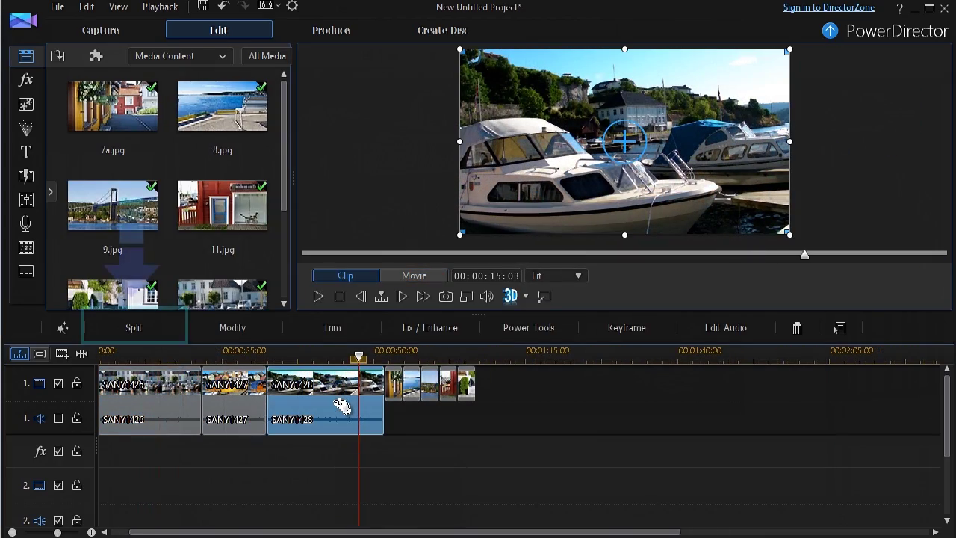
{"action": "left_click", "coordinate": [141, 334]}
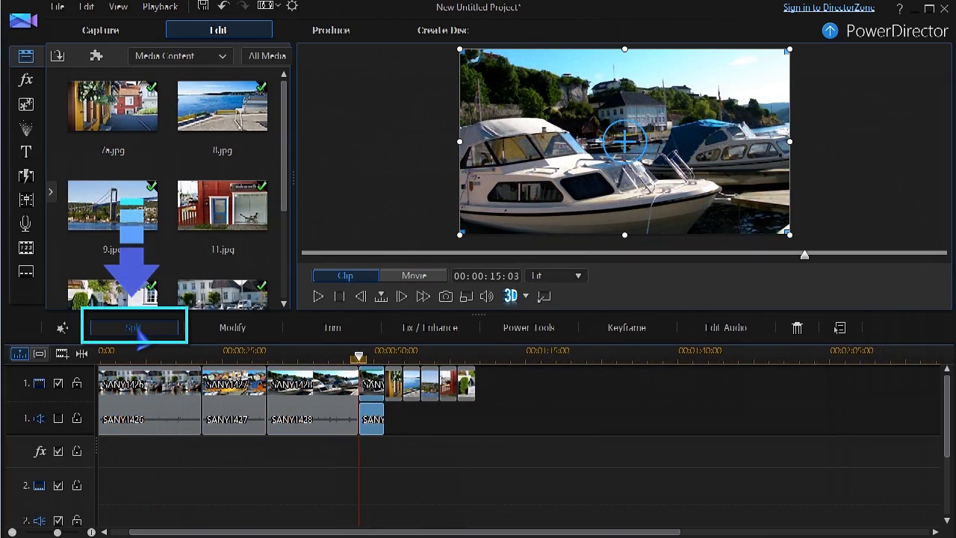
{"action": "right_click", "coordinate": [377, 403]}
{"action": "mouse_move", "coordinate": [475, 240]}
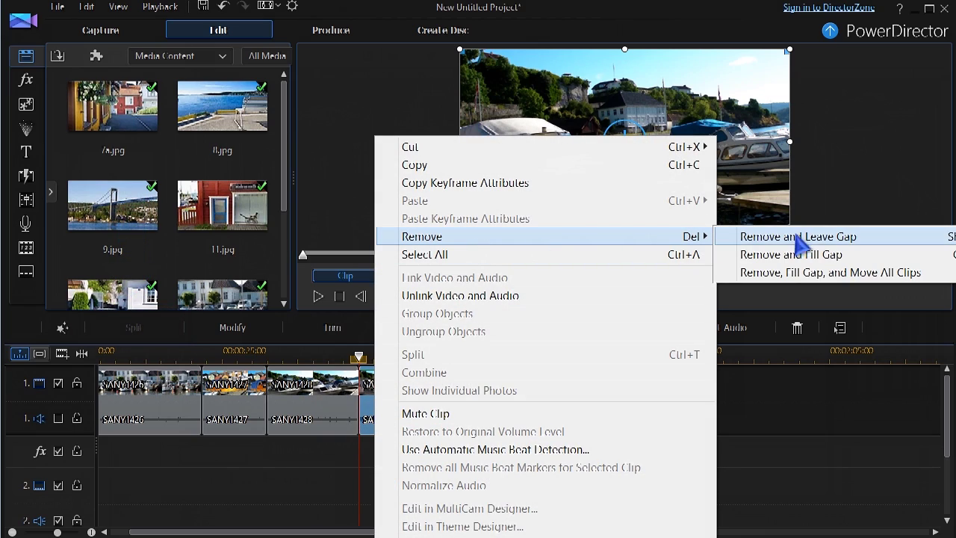
{"action": "left_click", "coordinate": [812, 259]}
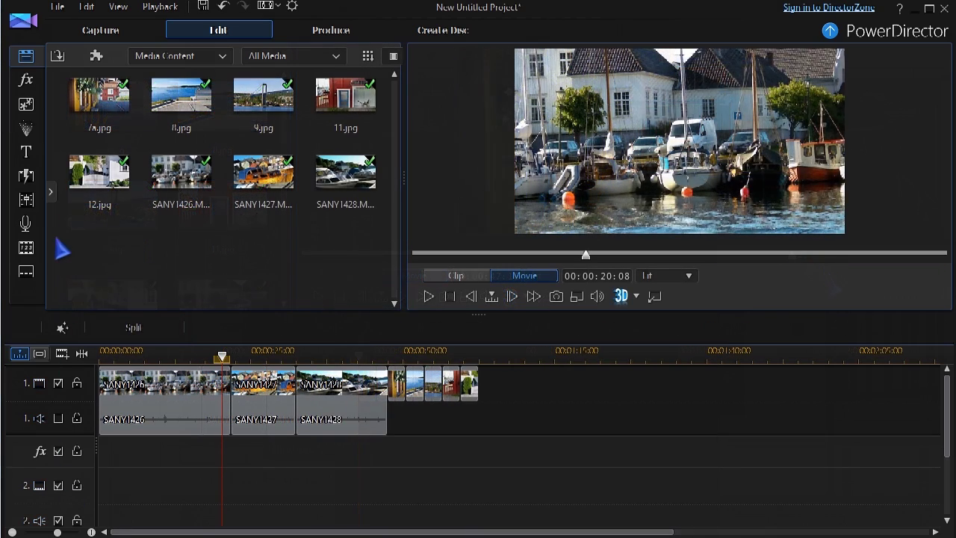
Add Fade transitions between SANY1426–SANY1427 and SANY1427–SANY1428, then play them back
{"action": "left_click", "coordinate": [27, 178]}
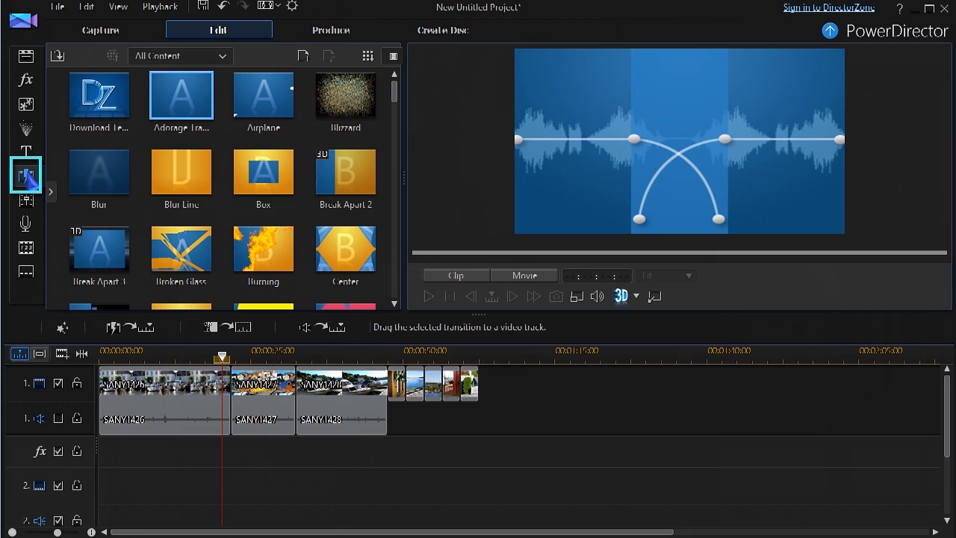
{"action": "left_click_drag", "start_coordinate": [398, 108], "coordinate": [398, 147]}
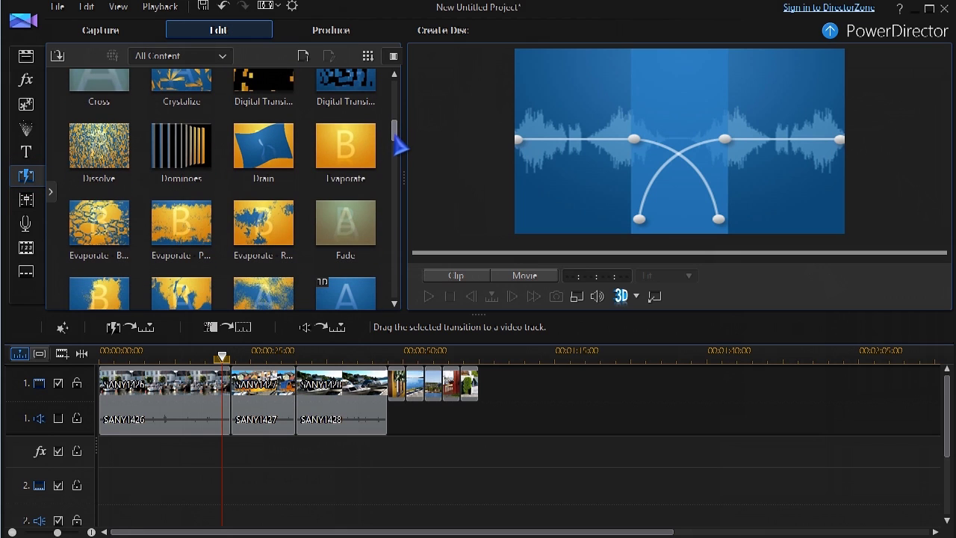
{"action": "left_click_drag", "start_coordinate": [352, 228], "coordinate": [230, 385]}
{"action": "left_click_drag", "start_coordinate": [343, 224], "coordinate": [296, 395]}
{"action": "left_click", "coordinate": [430, 297]}
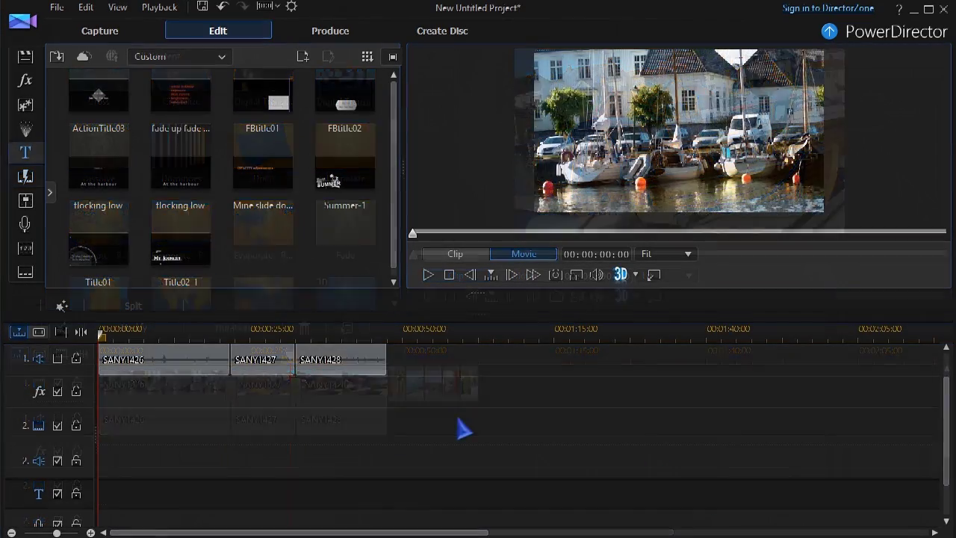
Add the flocking low title, edit it to 'At the harbour', and play it over the footage
{"action": "left_click_drag", "start_coordinate": [183, 181], "coordinate": [142, 416]}
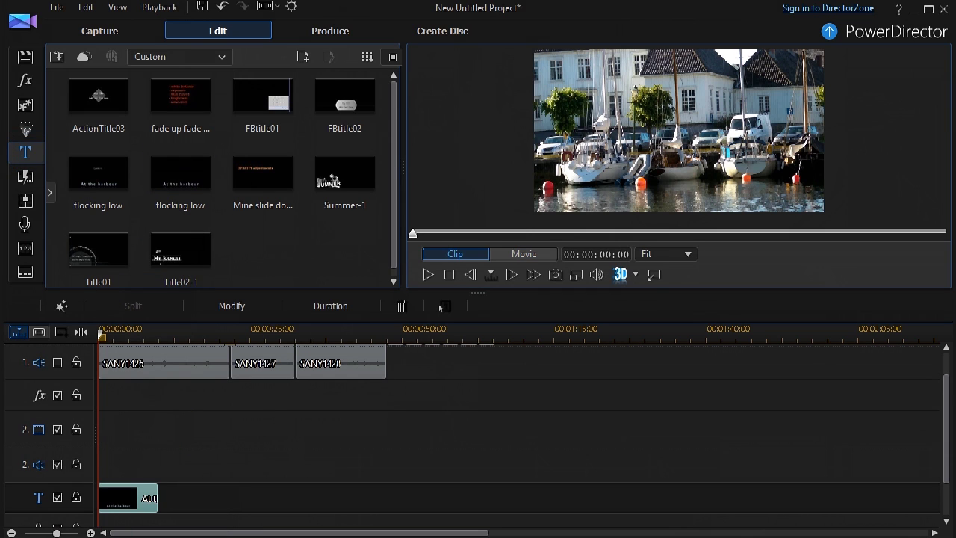
{"action": "left_click", "coordinate": [234, 310]}
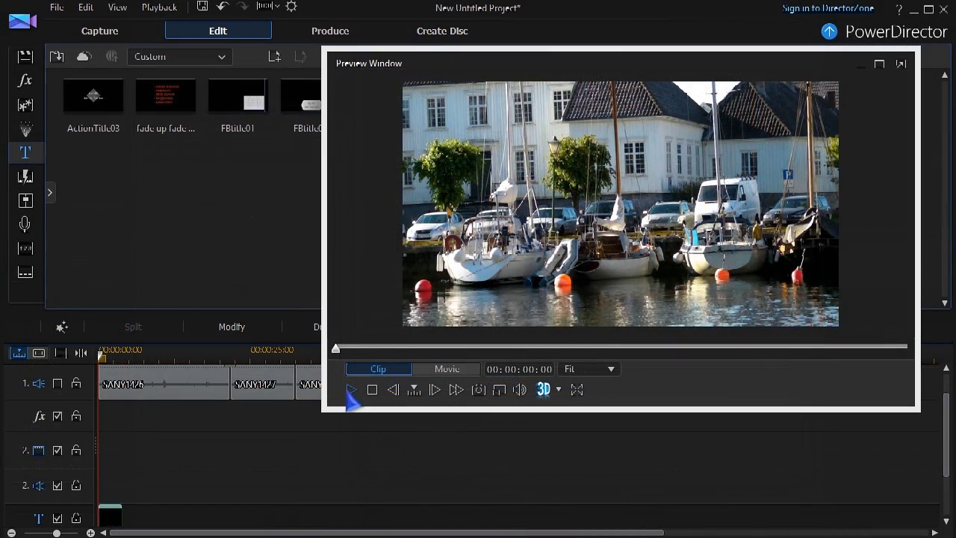
{"action": "left_click", "coordinate": [351, 389]}
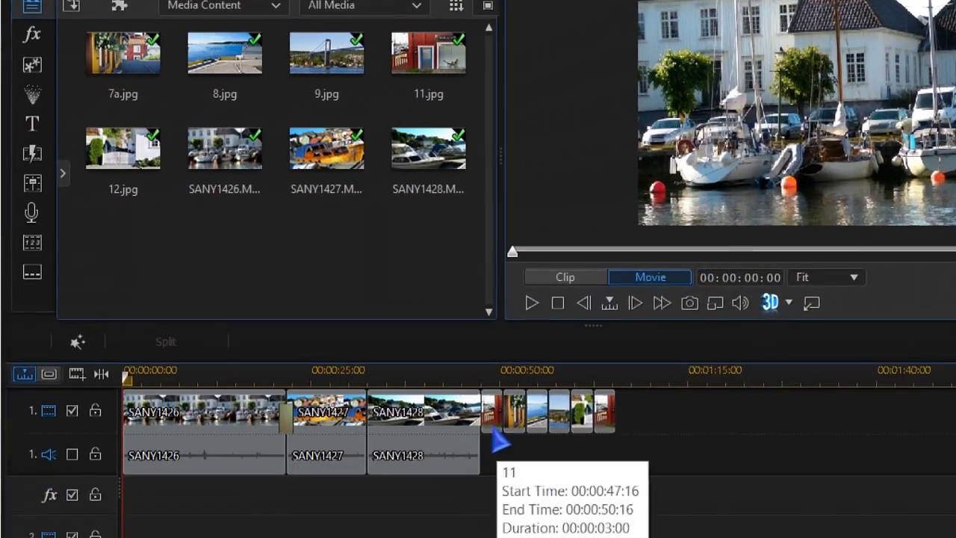
{"action": "left_click", "coordinate": [494, 430]}
Select the photo clips through the last one and launch Slideshow Creator to browse styles
{"action": "left_click", "coordinate": [611, 418], "text": "shift"}
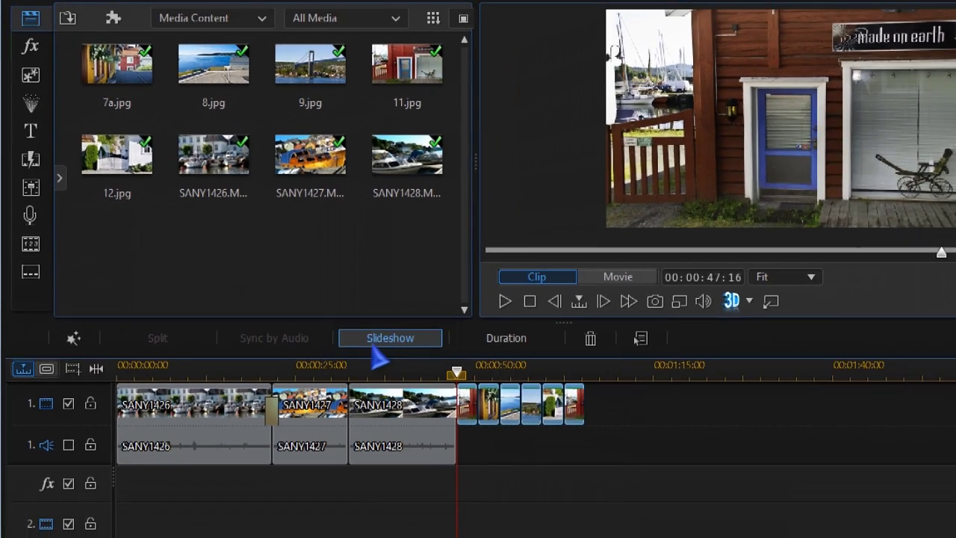
{"action": "left_click", "coordinate": [385, 340]}
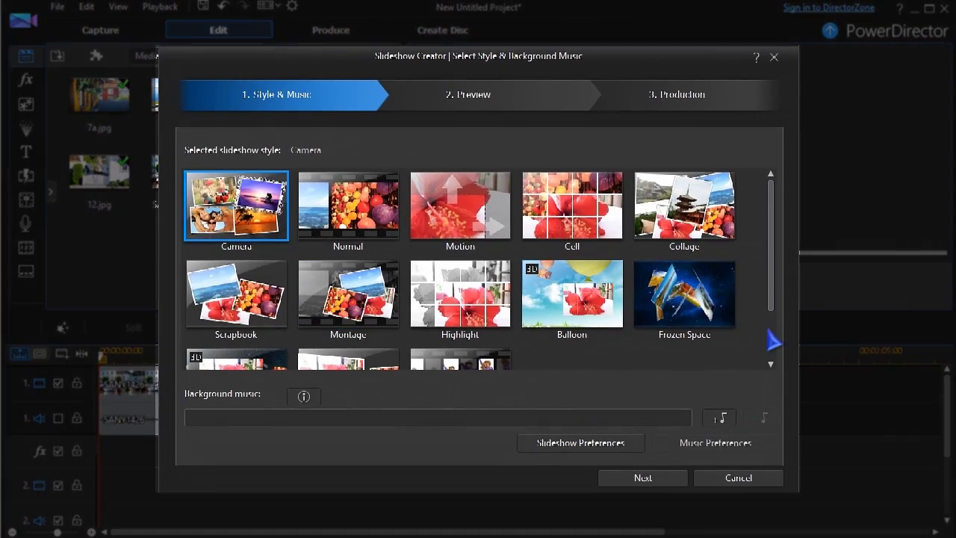
{"action": "scroll", "coordinate": [772, 329], "scroll_direction": "down", "scroll_amount": 3}
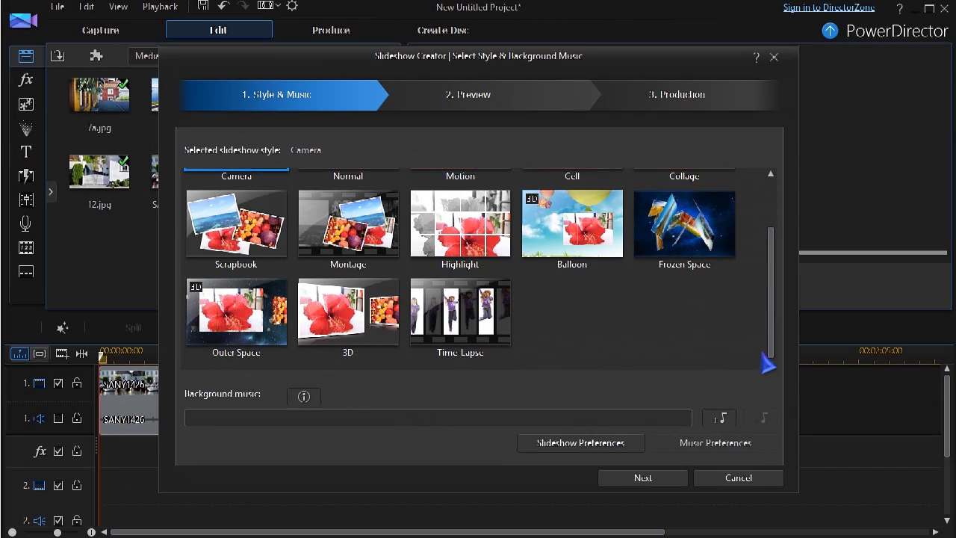
{"action": "scroll", "coordinate": [770, 351], "scroll_direction": "up", "scroll_amount": 3}
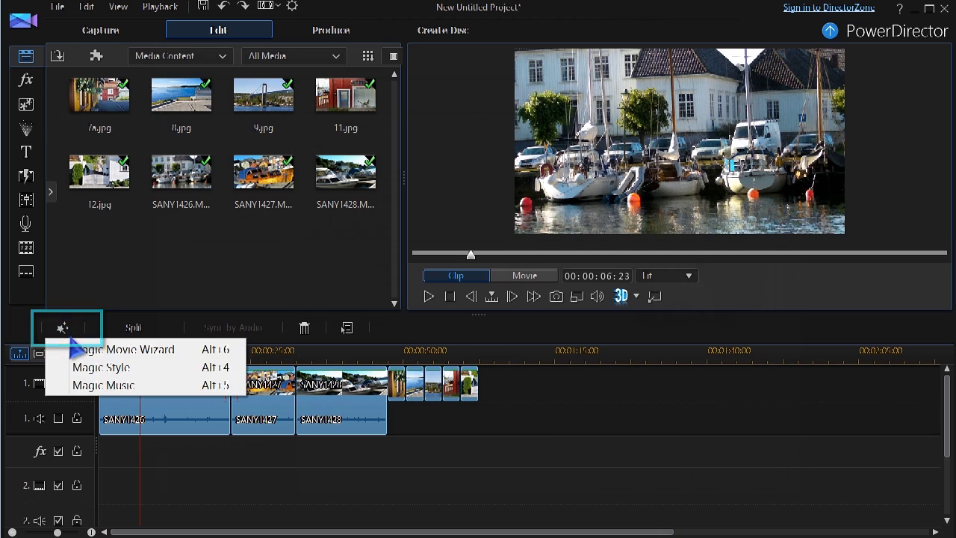
{"action": "left_click", "coordinate": [76, 352]}
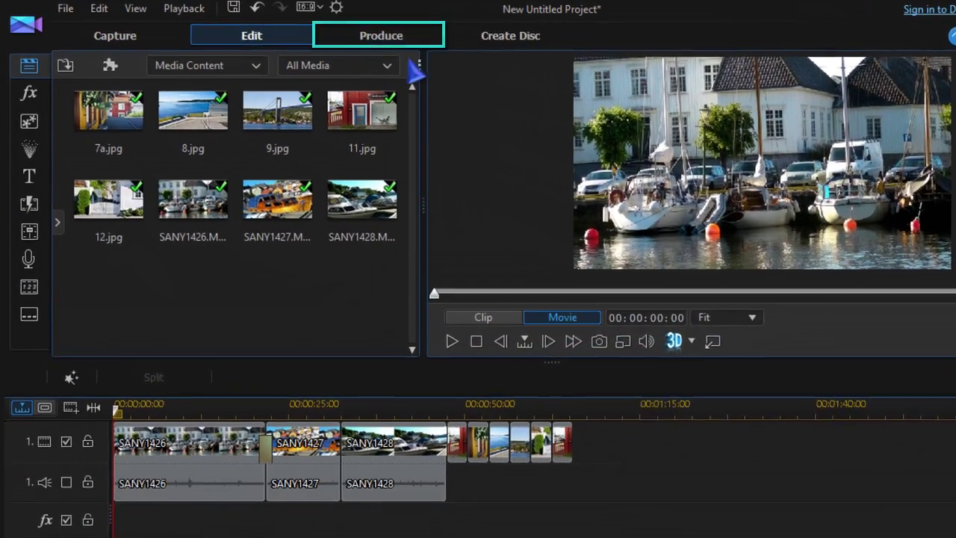
Browse Produce's Device and Online output options, including YouTube, Vimeo and Facebook upload sites
{"action": "left_click", "coordinate": [394, 41]}
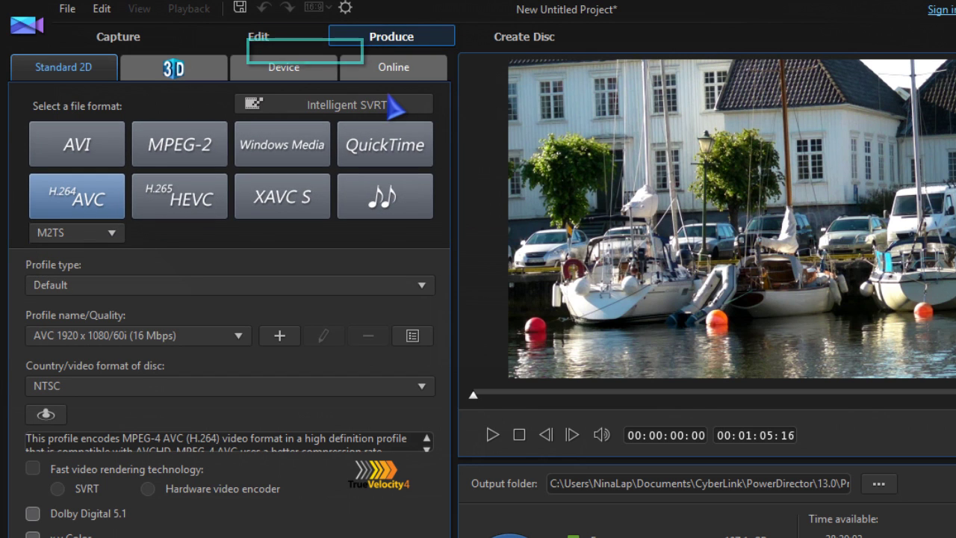
{"action": "left_click", "coordinate": [284, 73]}
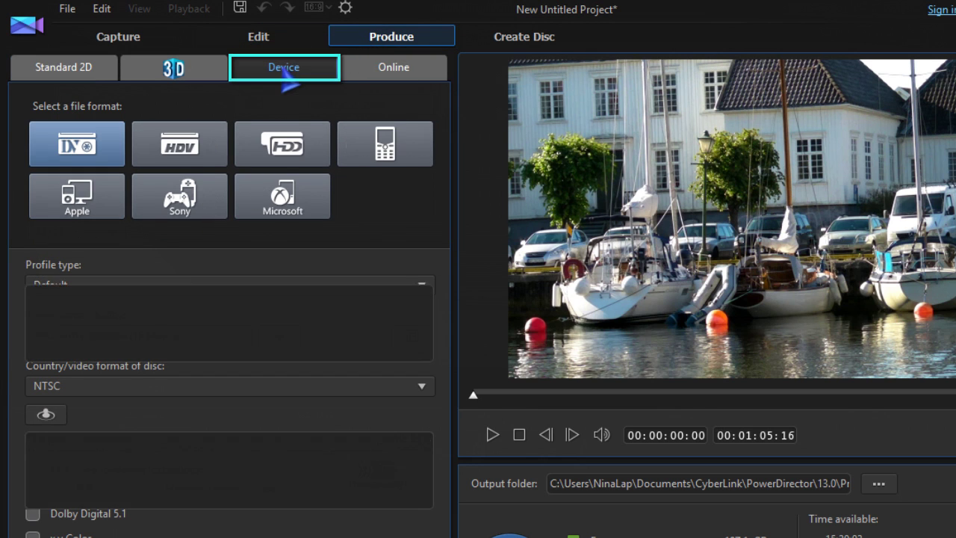
{"action": "left_click", "coordinate": [421, 74]}
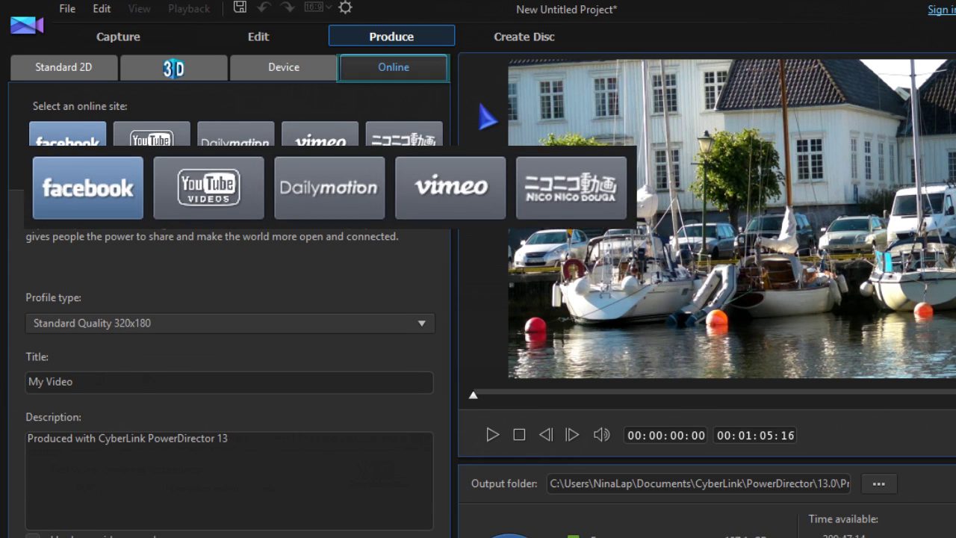
{"action": "left_click", "coordinate": [526, 37]}
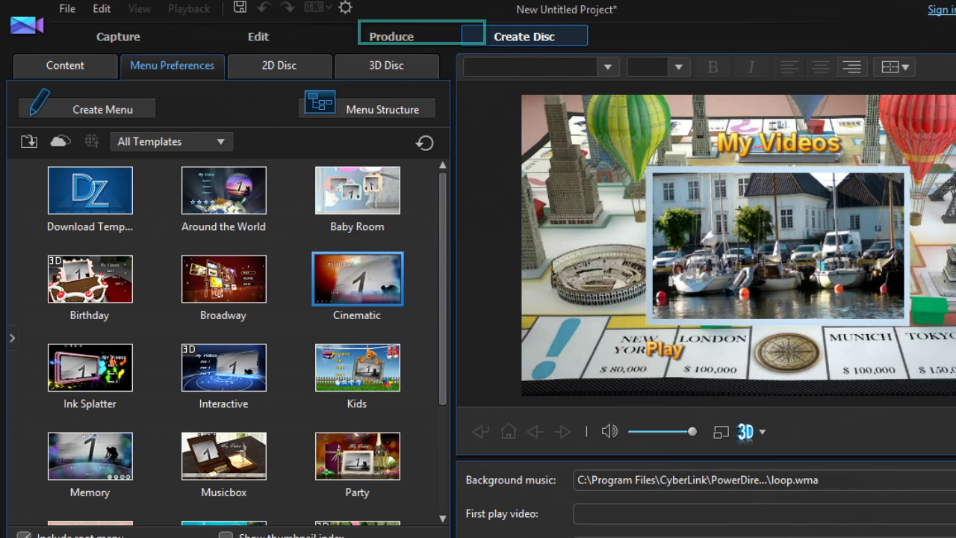